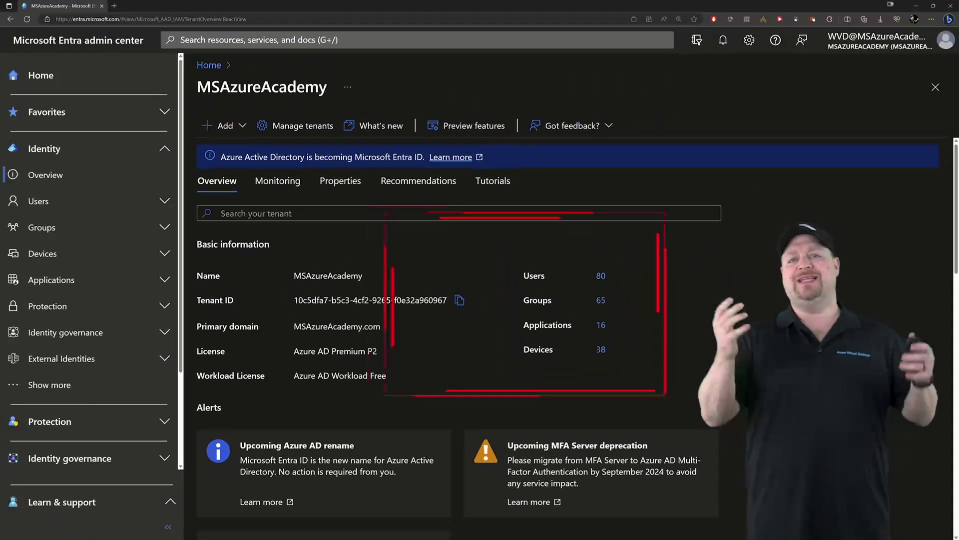
scroll(499, 300, "down", 5)
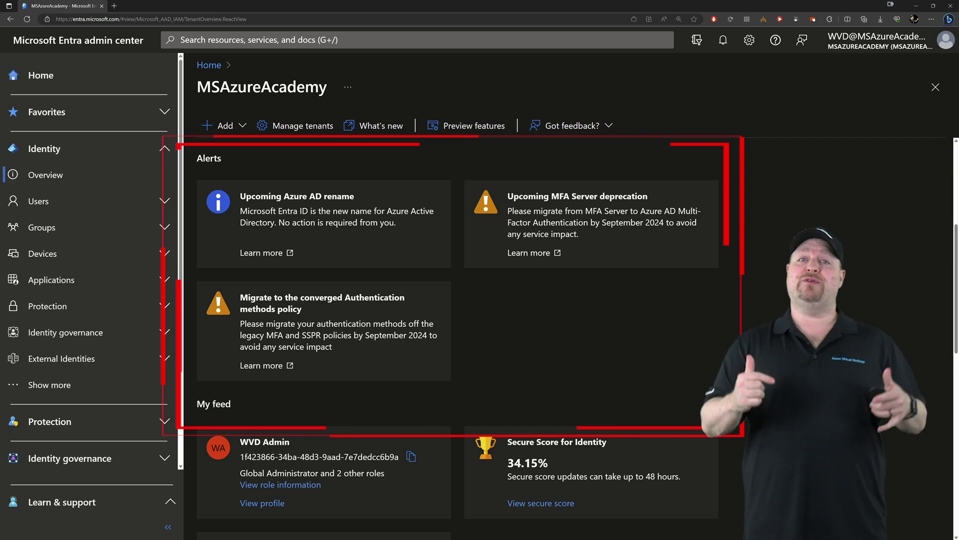
scroll(457, 330, "down", 10)
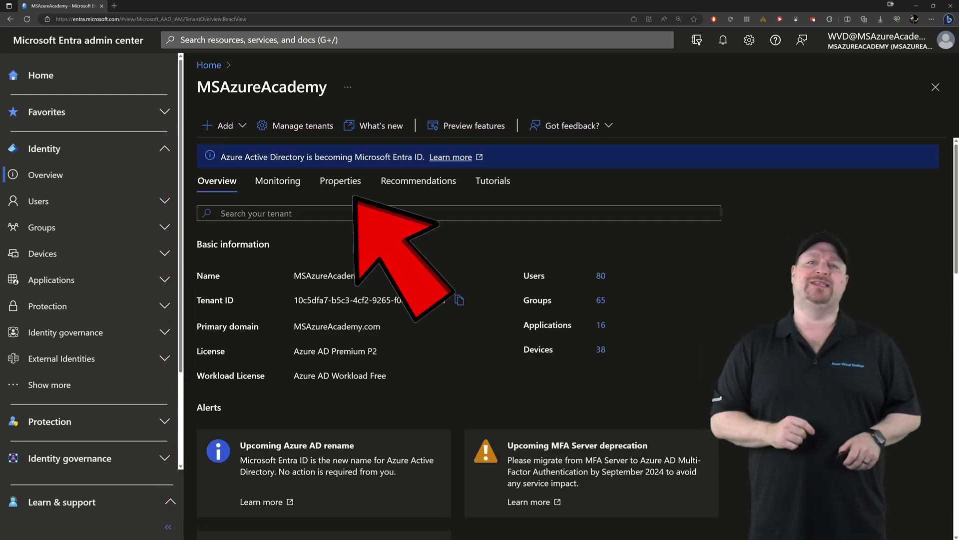
Step: View the tenant Properties: United States region and datacenters, English notification language
left_click(340, 181)
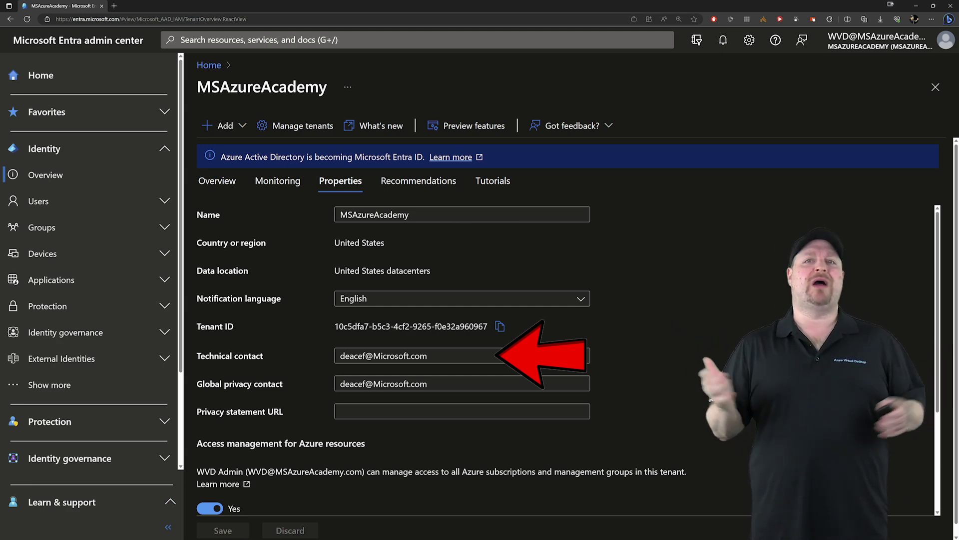
Step: Scroll the navigation and open the All users list of the tenant
scroll(564, 350, "down", 3)
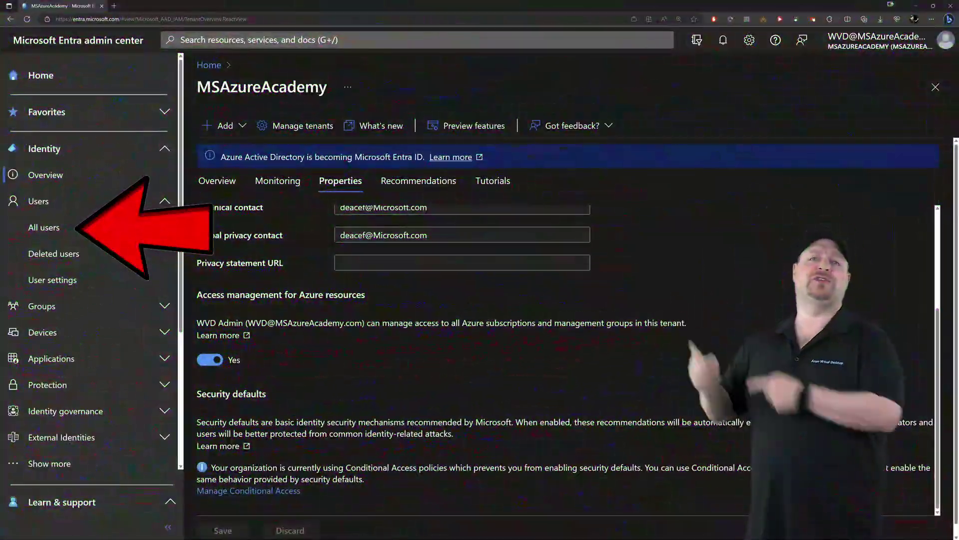
left_click(43, 228)
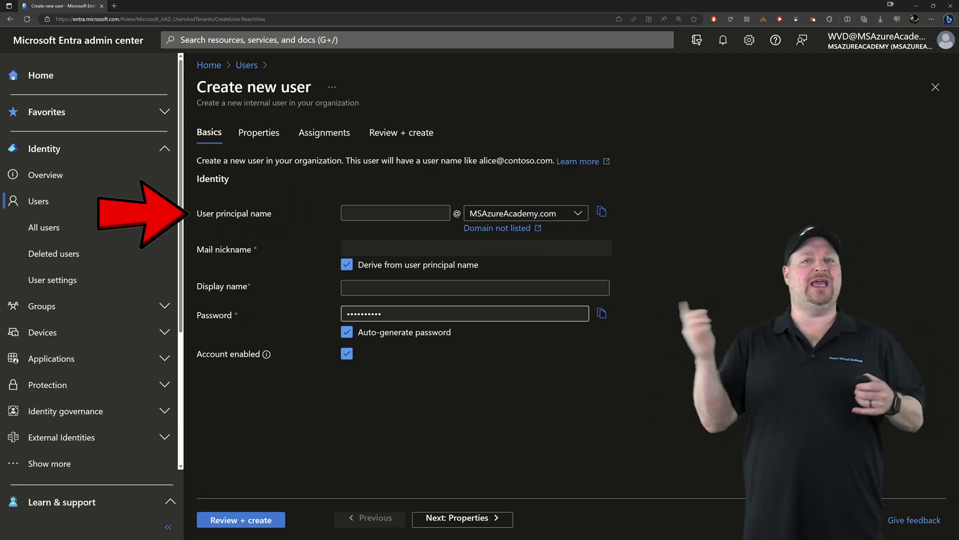
Step: Enter principal name 'test' and display name 'My Name Is Test' for the new user
left_click(395, 213)
type("test")
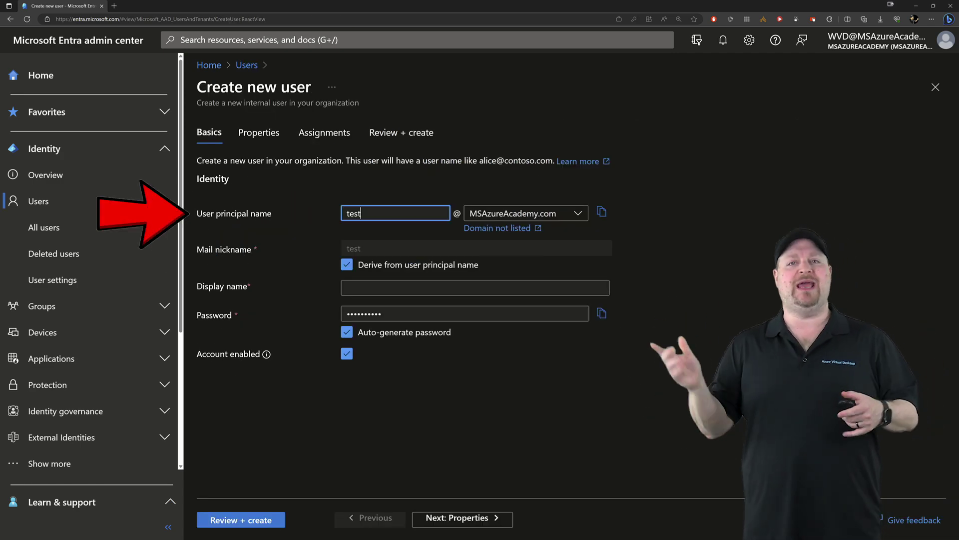
left_click(474, 287)
type("My Name Is Test")
key("Tab")
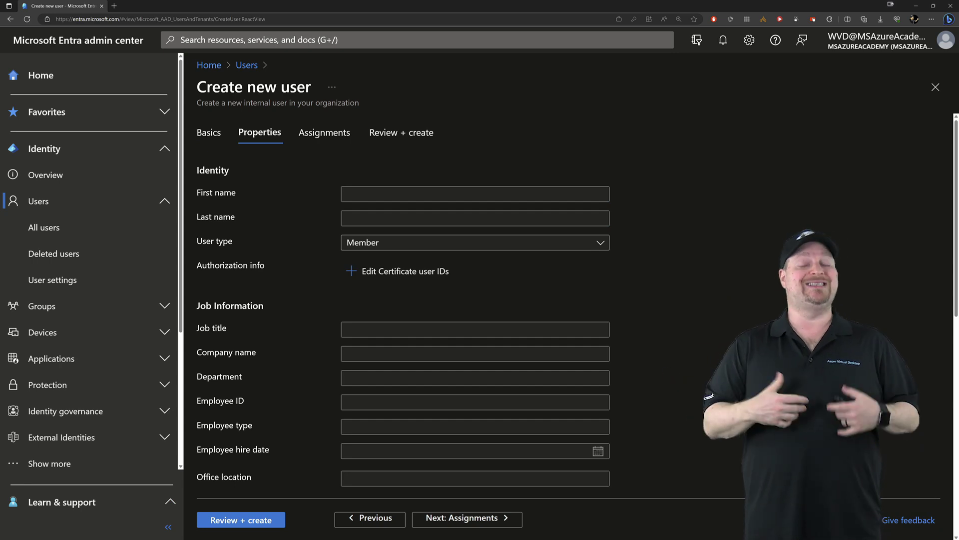
scroll(475, 299, "down", 7)
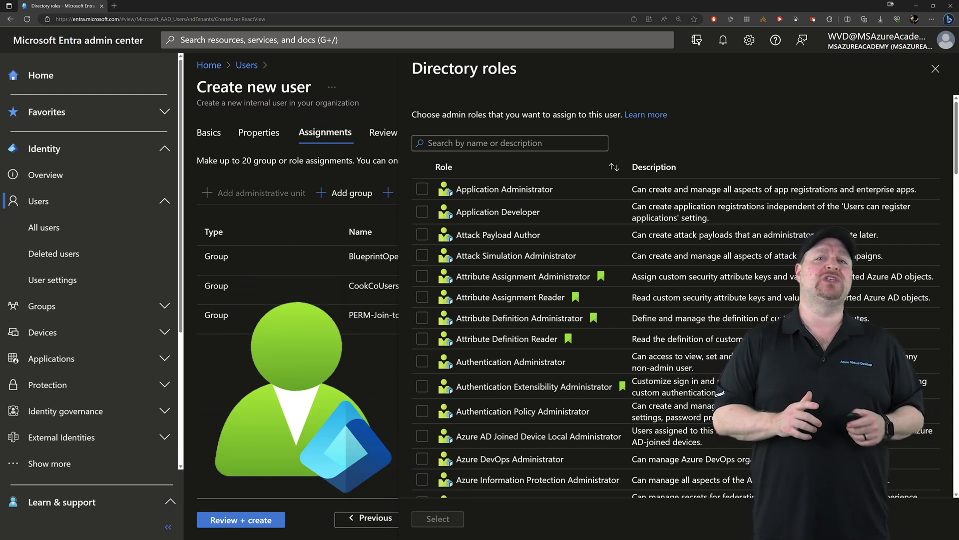
Step: Find 'reader' and add the Directory Readers role to the new user's assignments
type("reader")
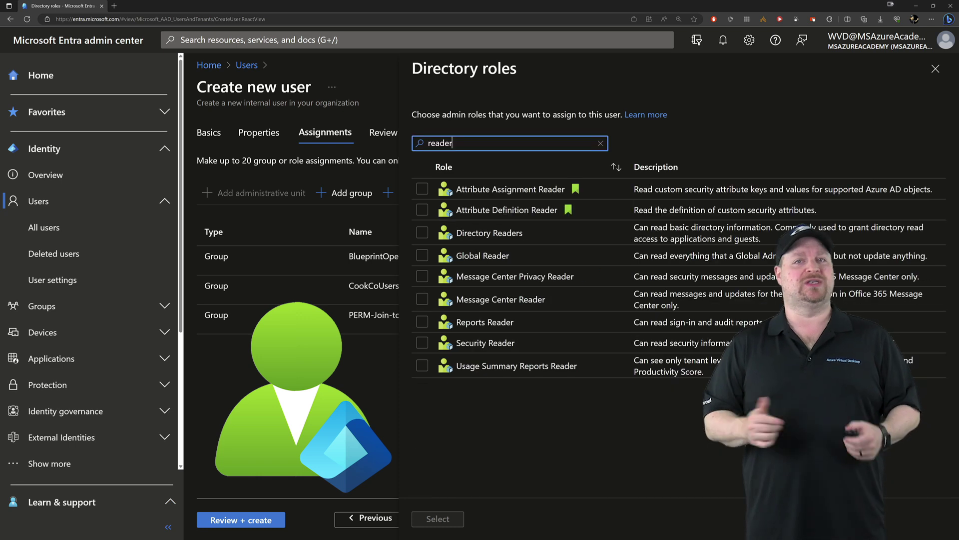
left_click(422, 233)
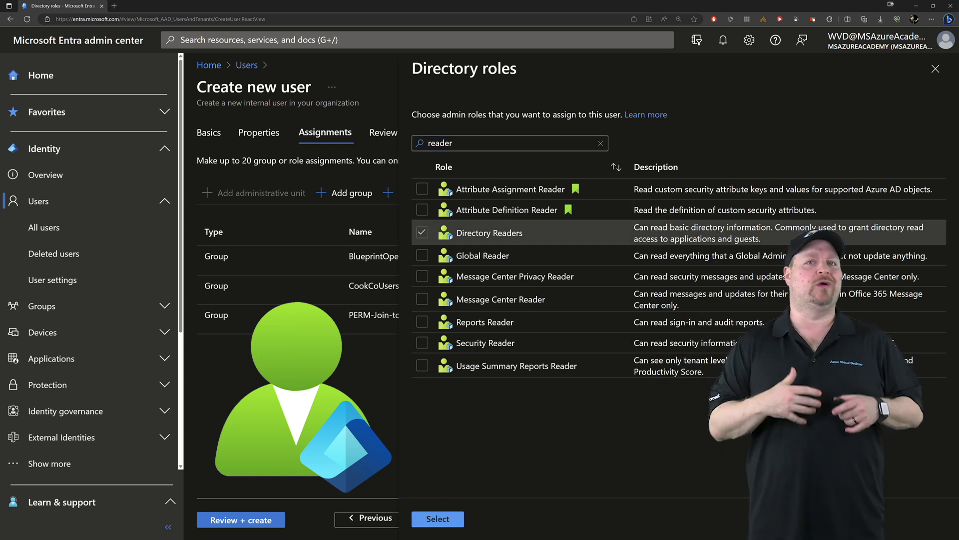
left_click(438, 519)
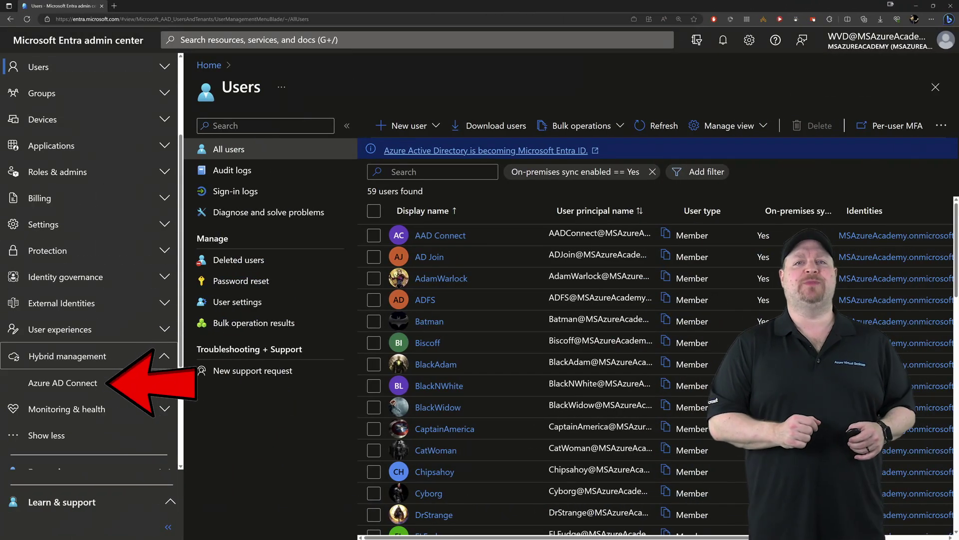
left_click(63, 382)
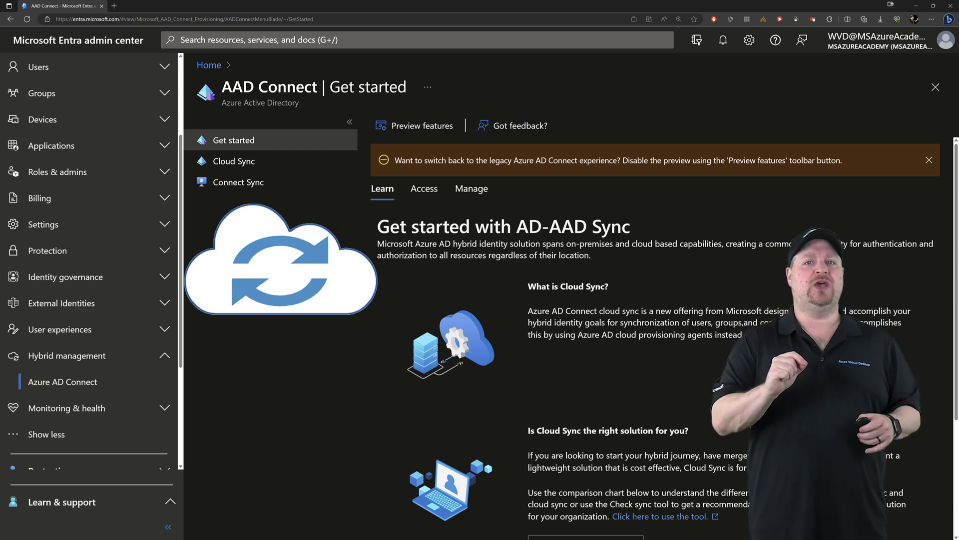
Step: Browse the Azure AD Connect Sync information and the cloud sync attribute mapping
left_click(238, 182)
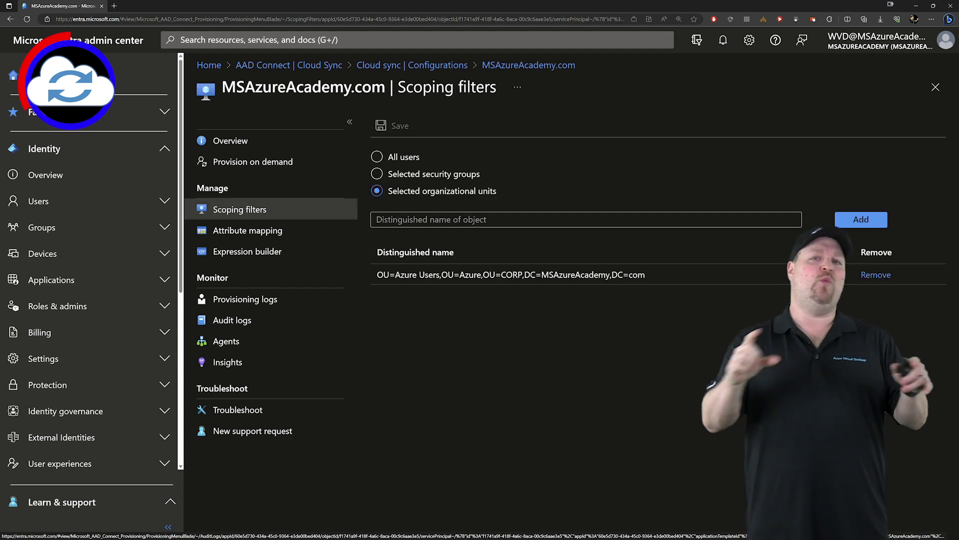
left_click(248, 230)
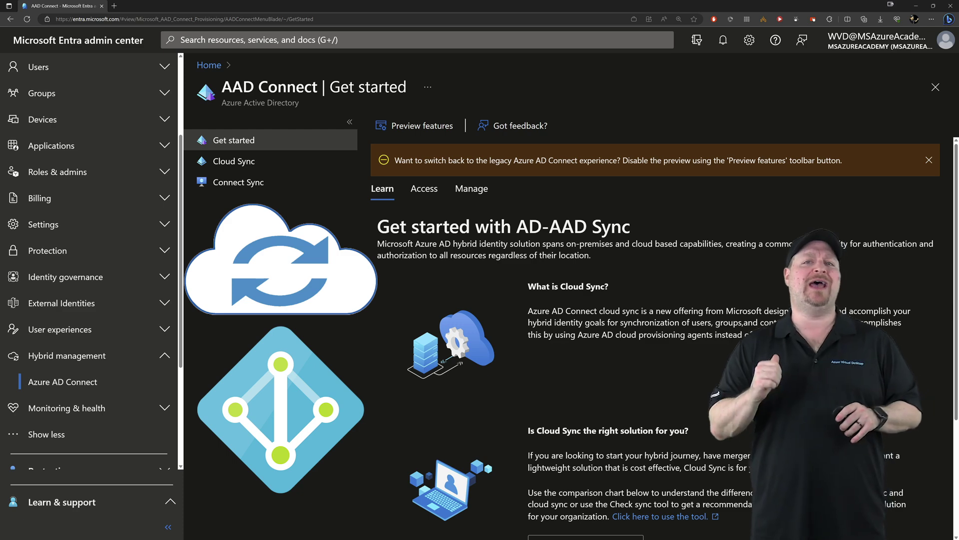
Step: Go to Groups > All groups and bring up the available new group types
left_click(42, 93)
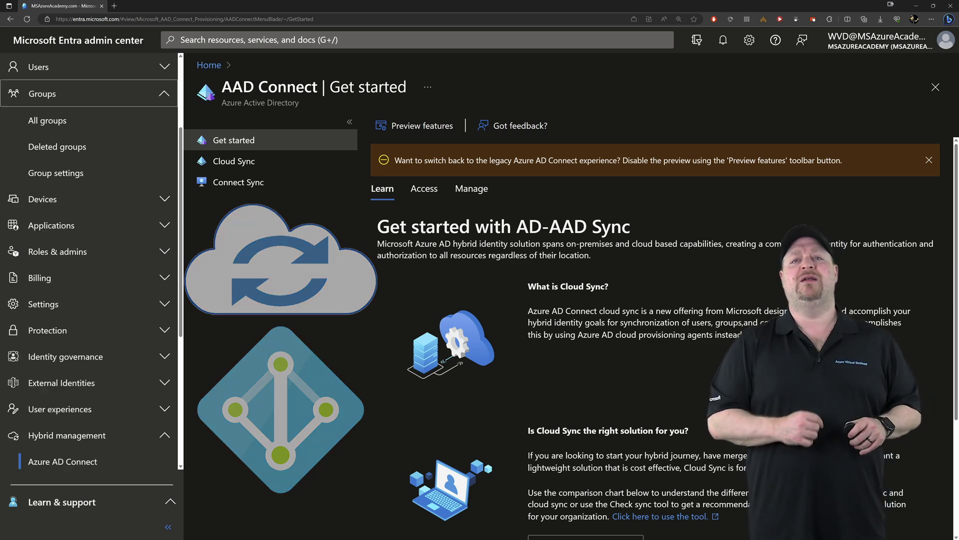
left_click(47, 120)
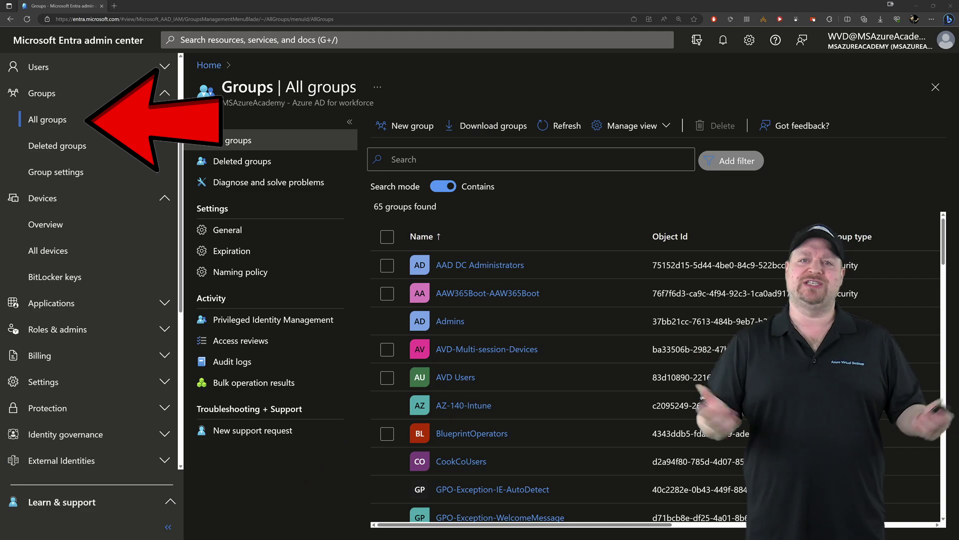
scroll(619, 265, "right", 5)
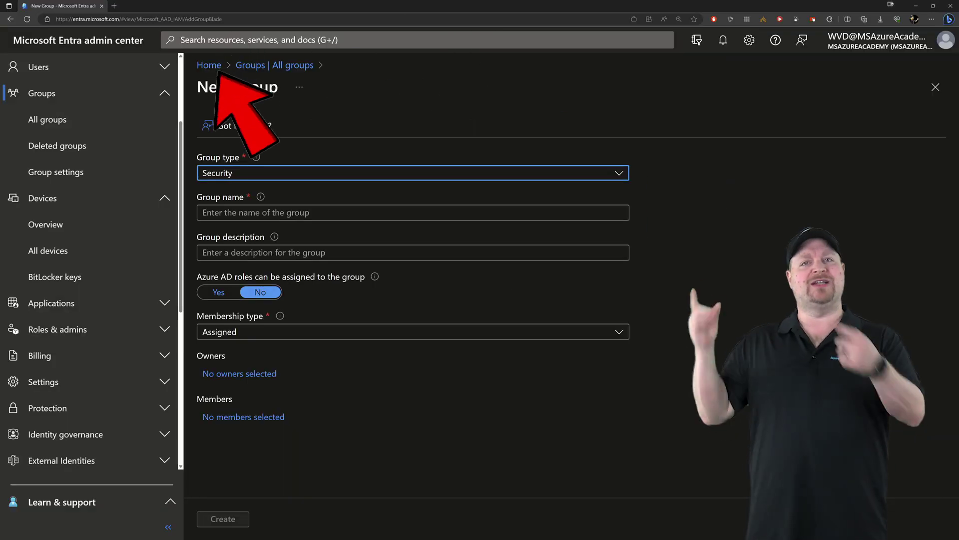
key("Return")
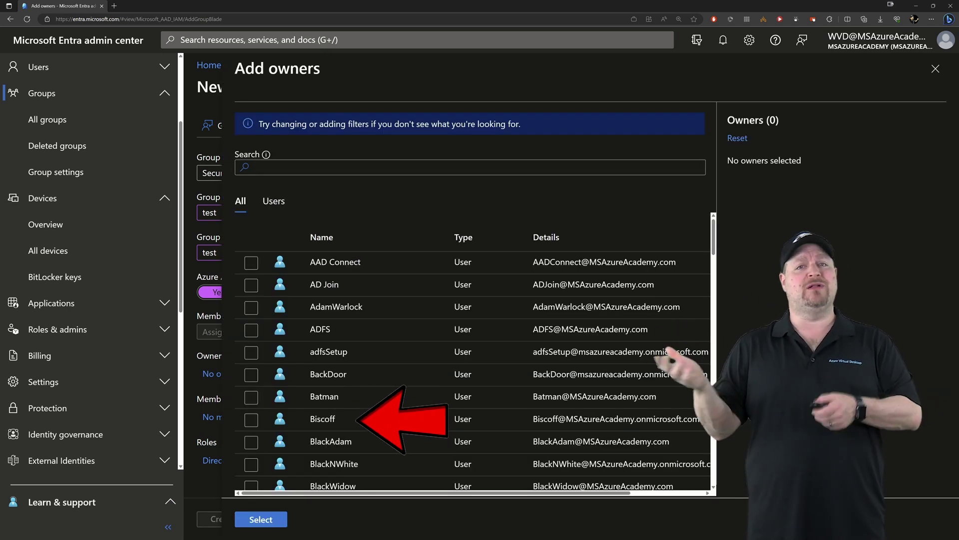
Step: Give group 'test' one owner and set Azure AD role assignment to No
left_click(251, 418)
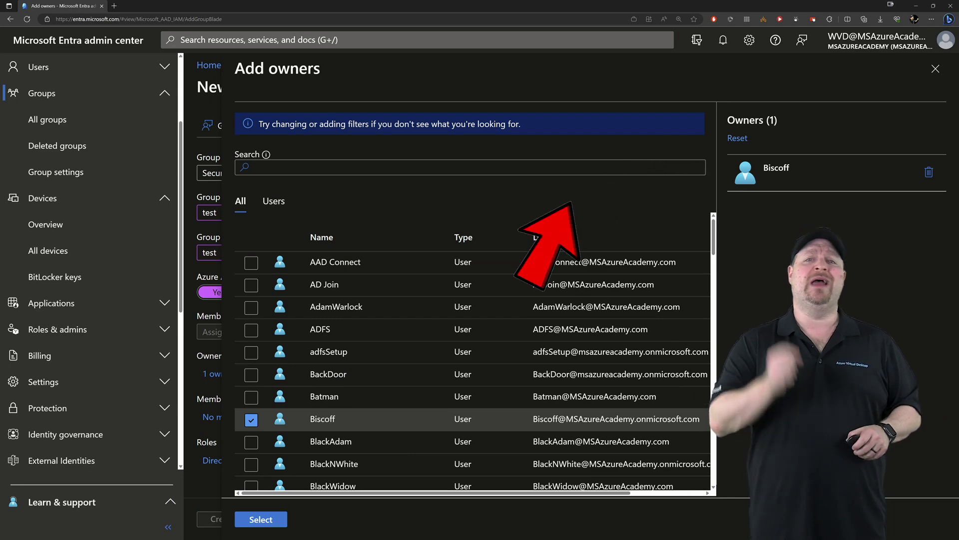
left_click(261, 519)
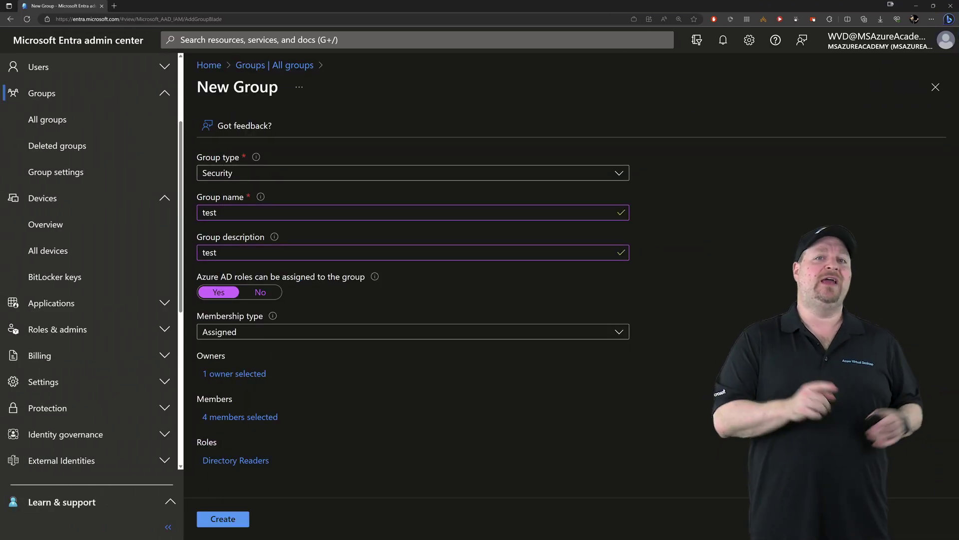
left_click(261, 292)
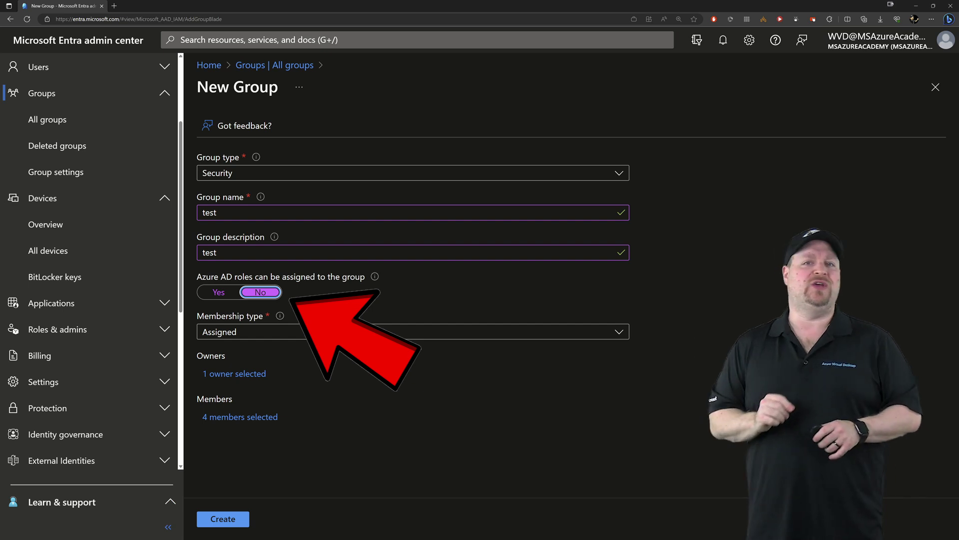
left_click(409, 332)
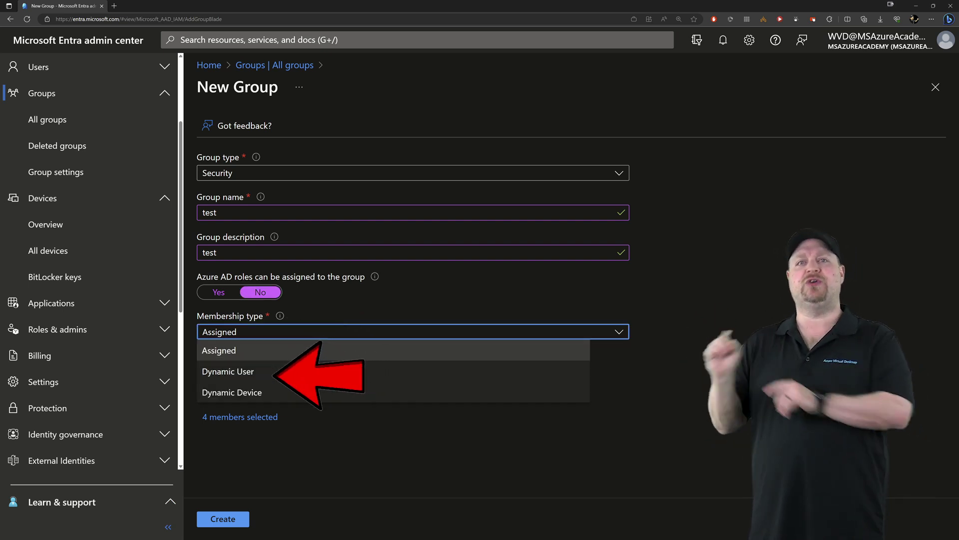
Step: Set membership to Dynamic User with rule companyName Equals 'CookieCo'
left_click(227, 370)
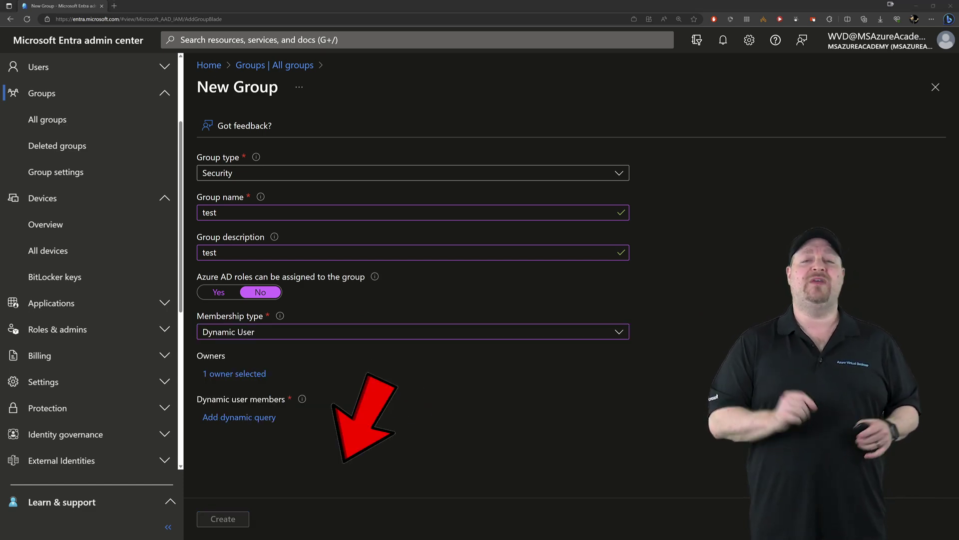
left_click(239, 417)
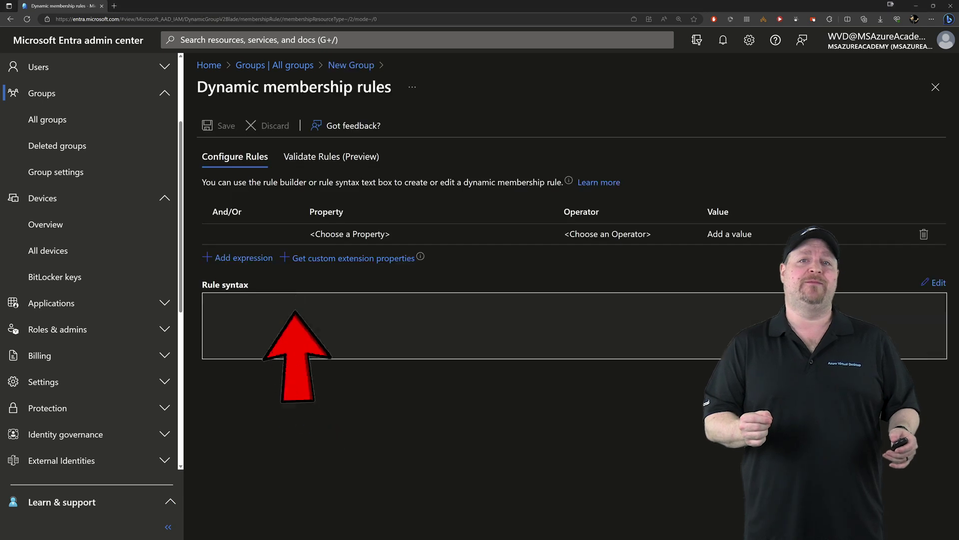
left_click(424, 234)
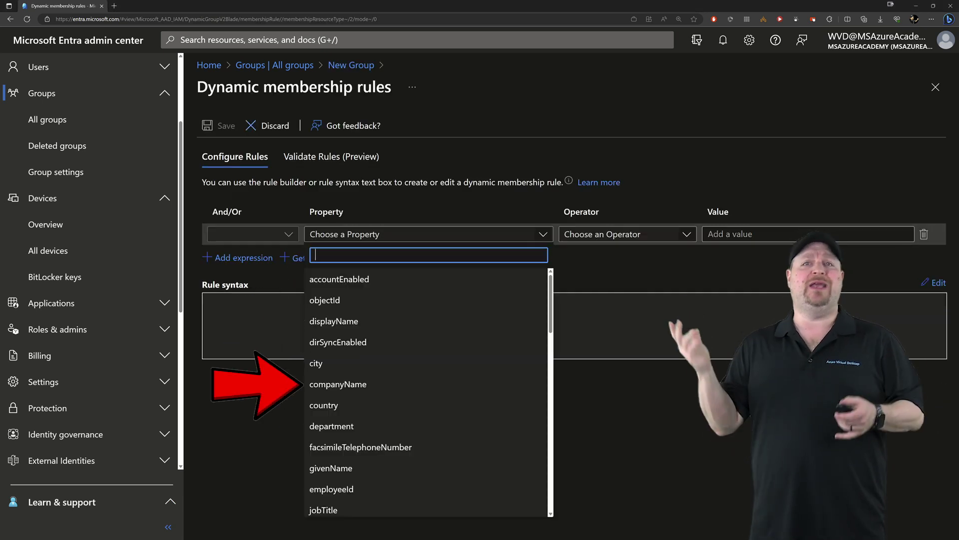
left_click(338, 384)
left_click(627, 233)
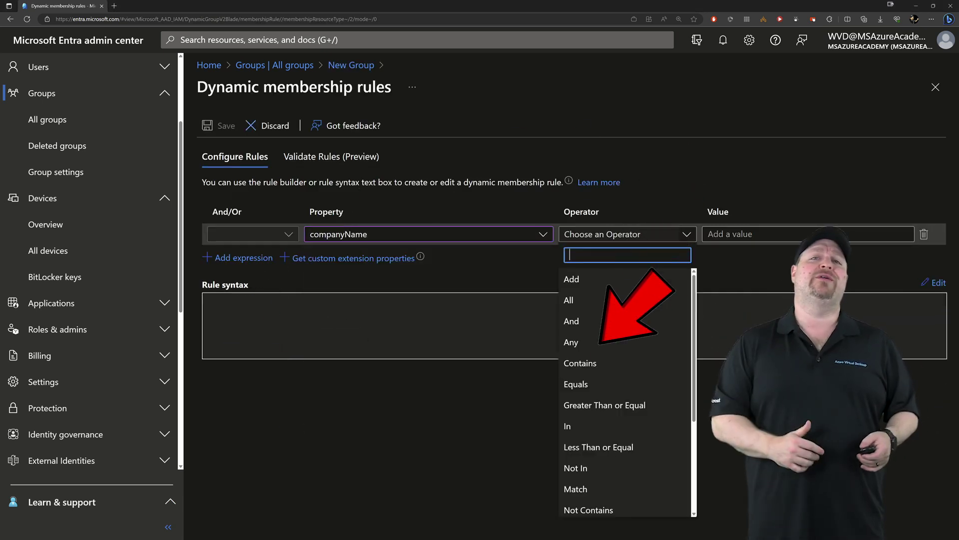
left_click(580, 380)
left_click(808, 233)
type("CookieCo")
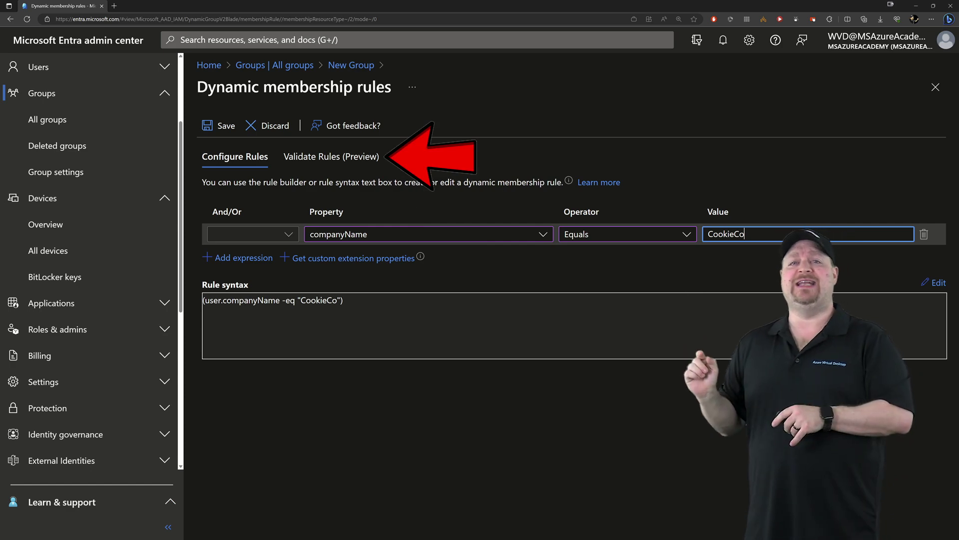
left_click(333, 156)
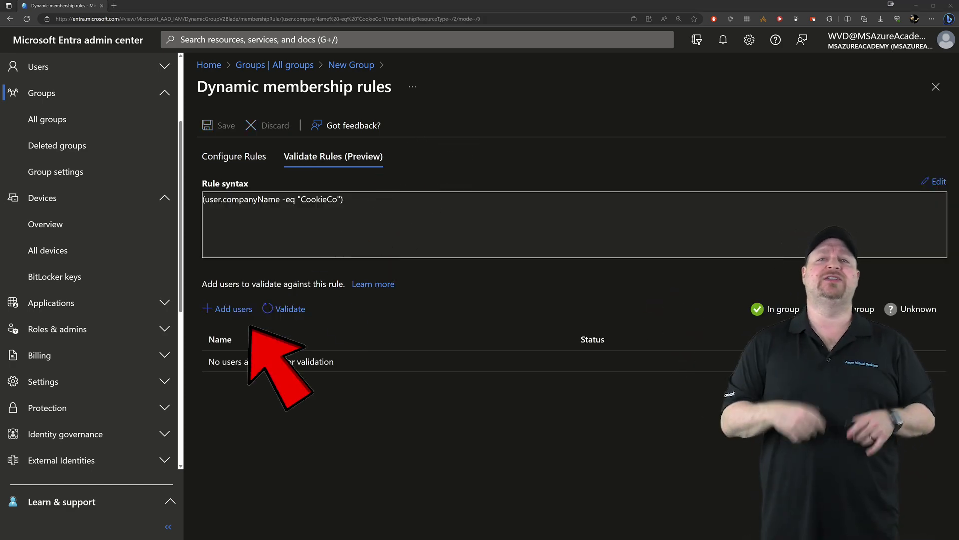
Step: Choose test users to validate against the CookieCo membership rule
left_click(228, 309)
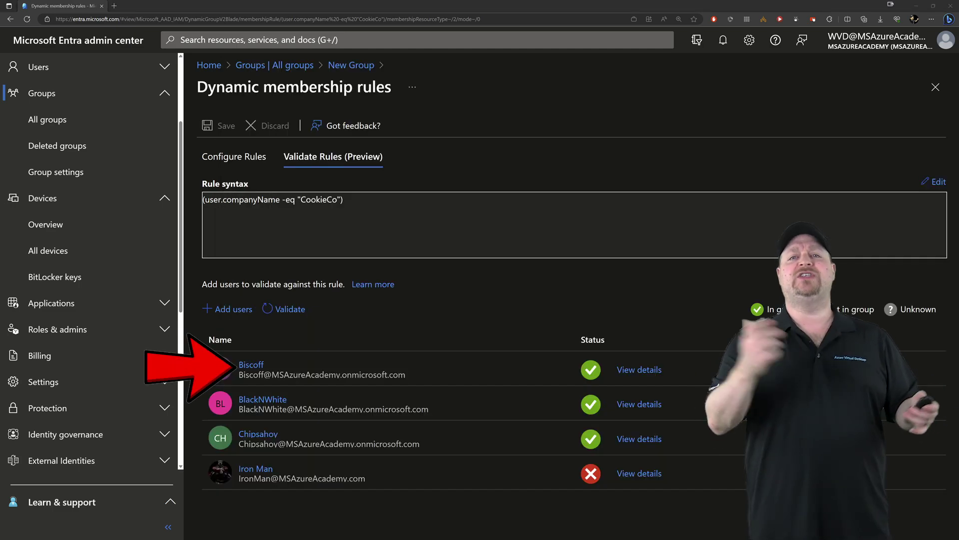